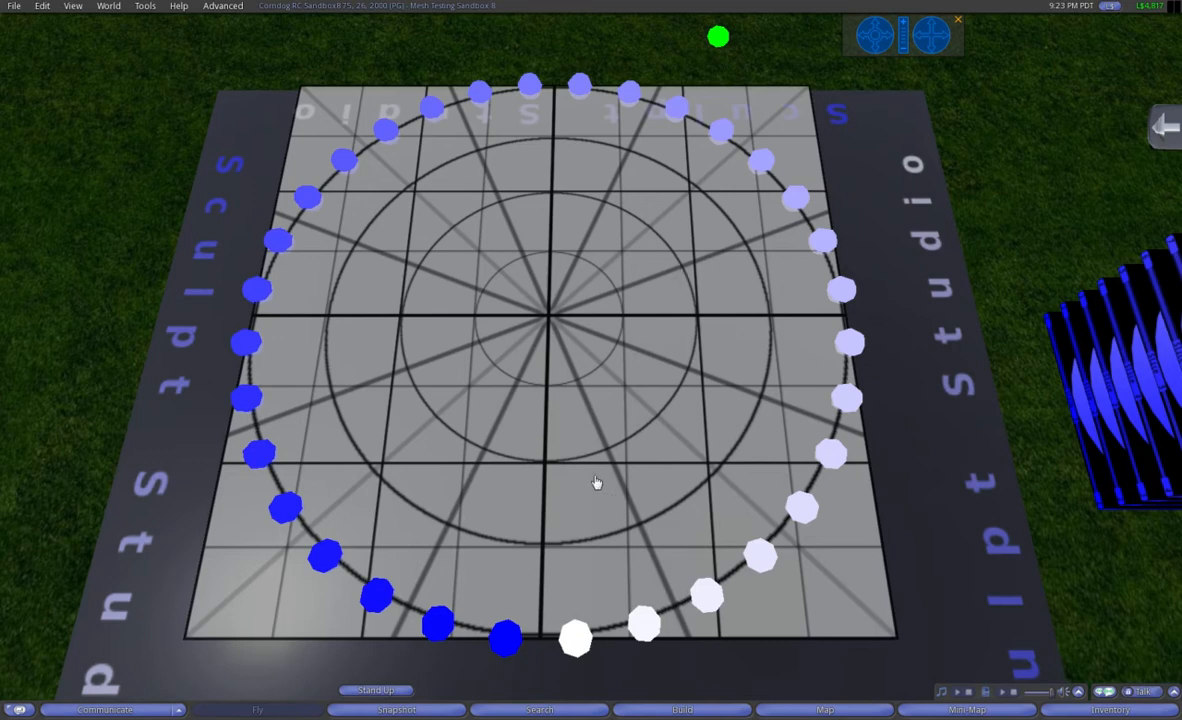
Step: Define the slice's point range by marking Point 0 as the start and Point 15 as the end
click(506, 640)
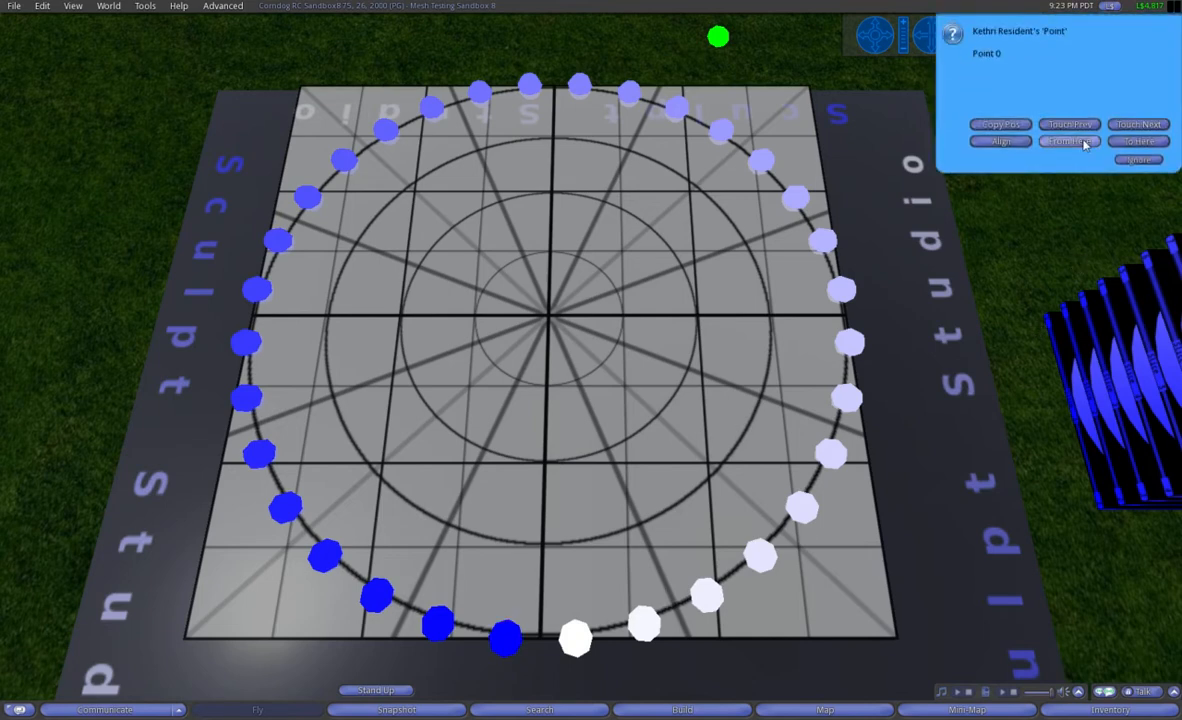
click(1085, 145)
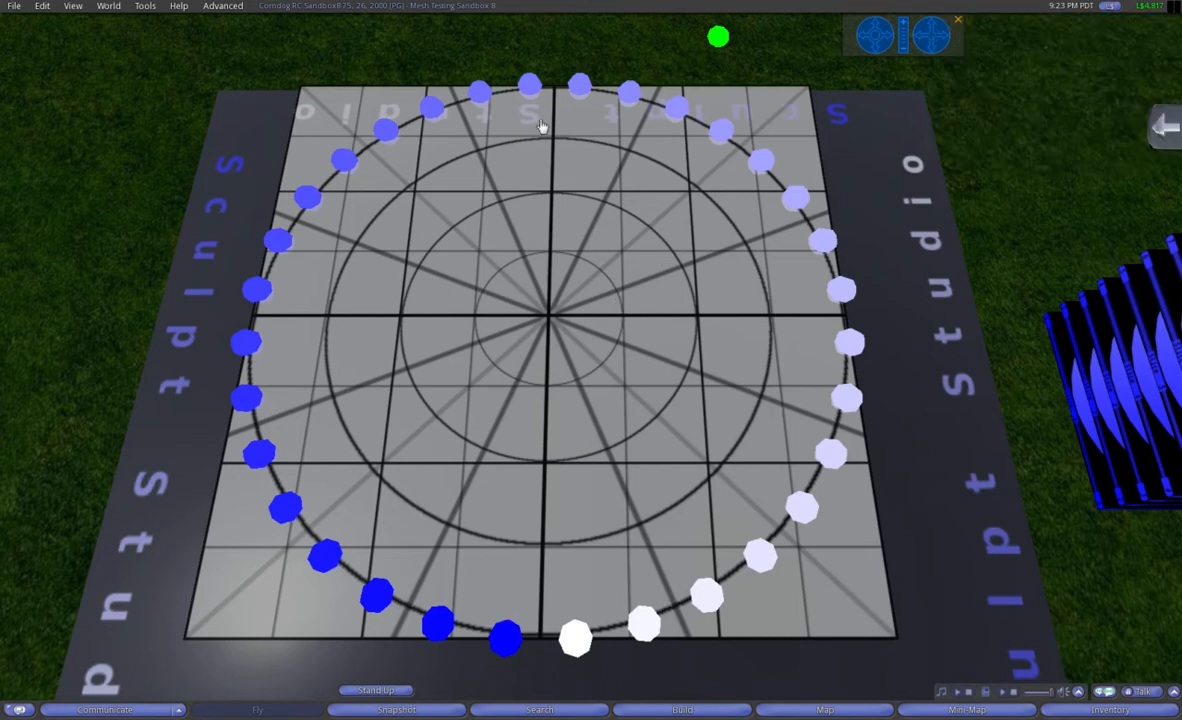
click(530, 88)
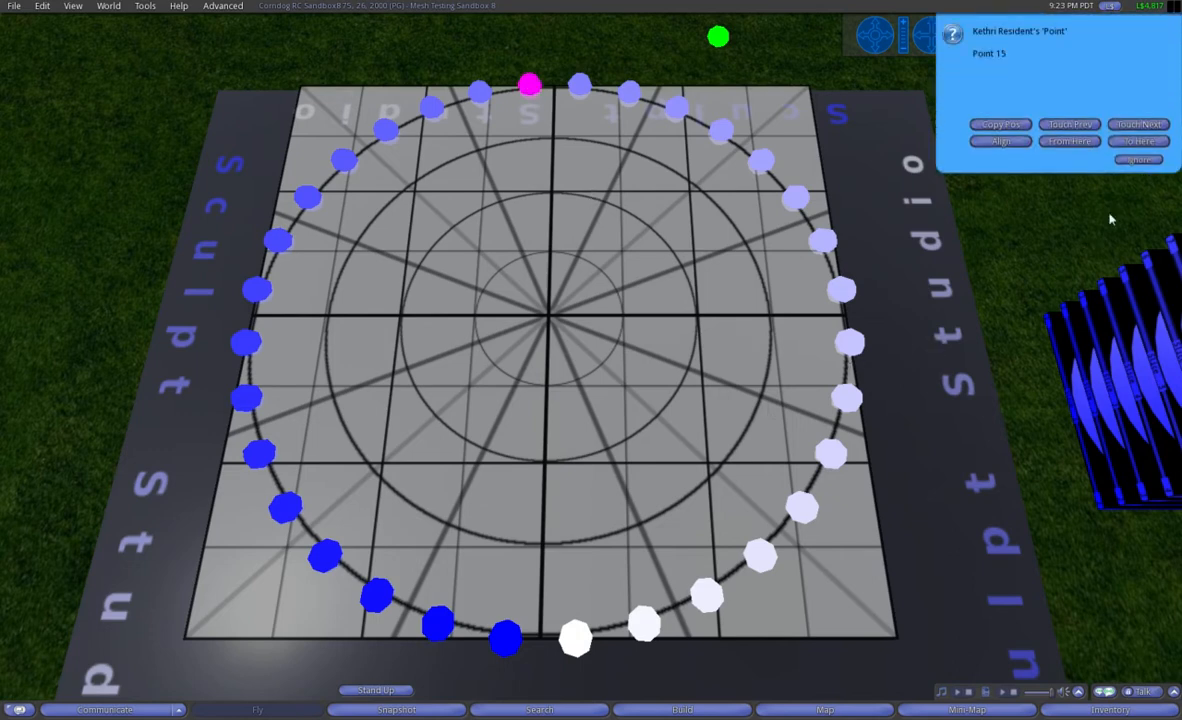
click(1141, 142)
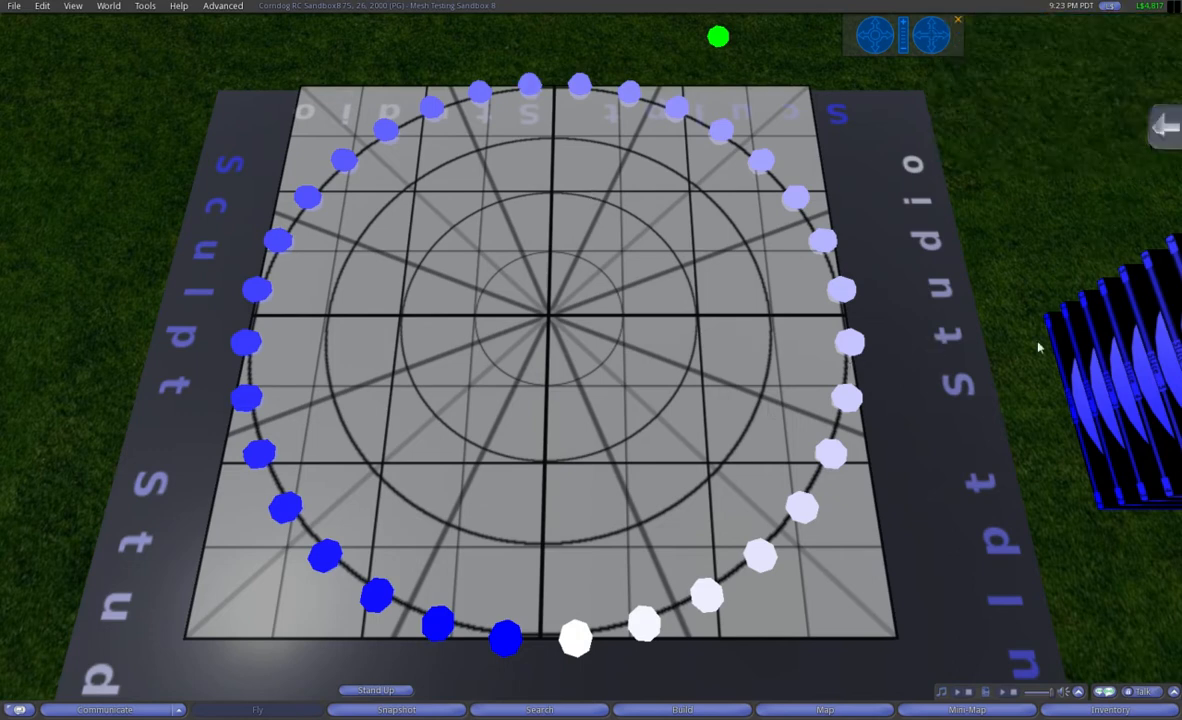
Step: Create a B-Spline on Slice 0 for points 0 to 15 and activate its control prim
click(652, 270)
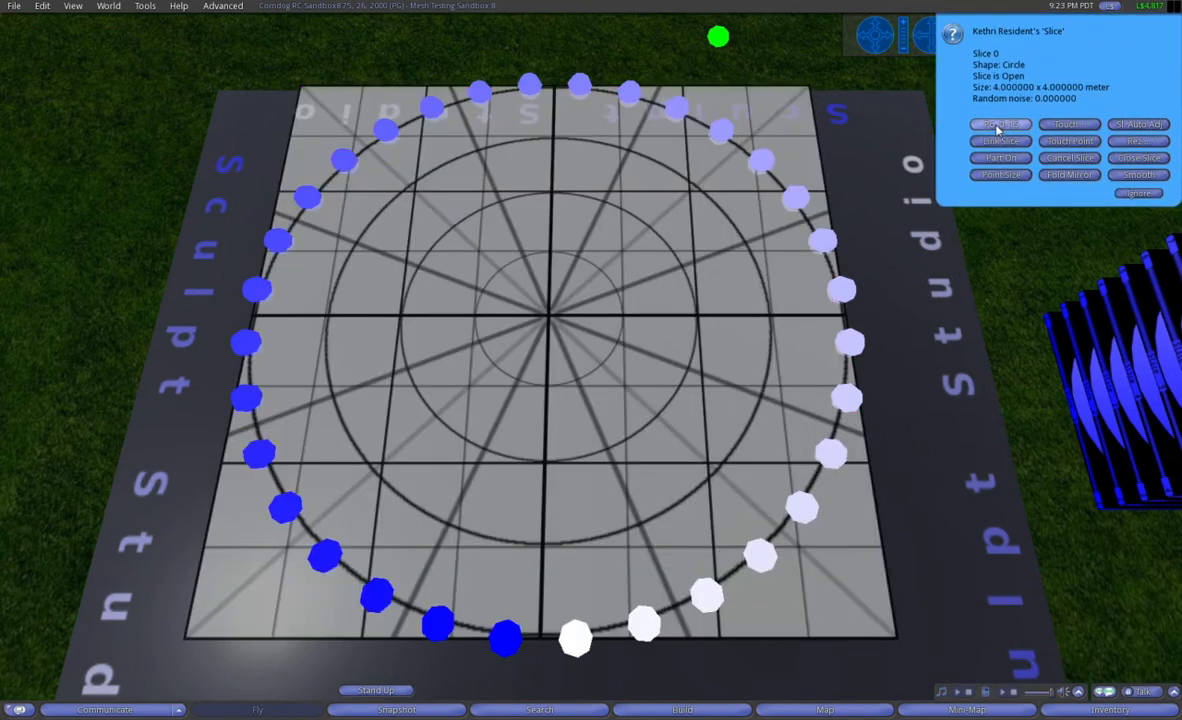
click(997, 125)
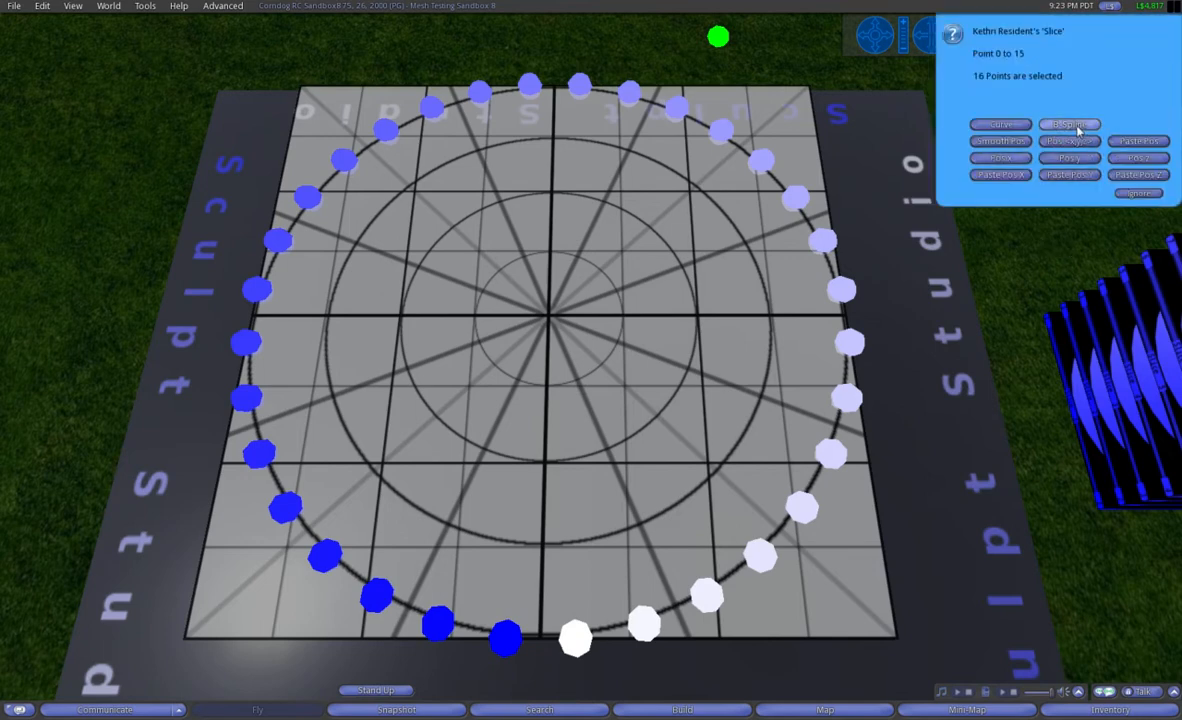
click(1078, 127)
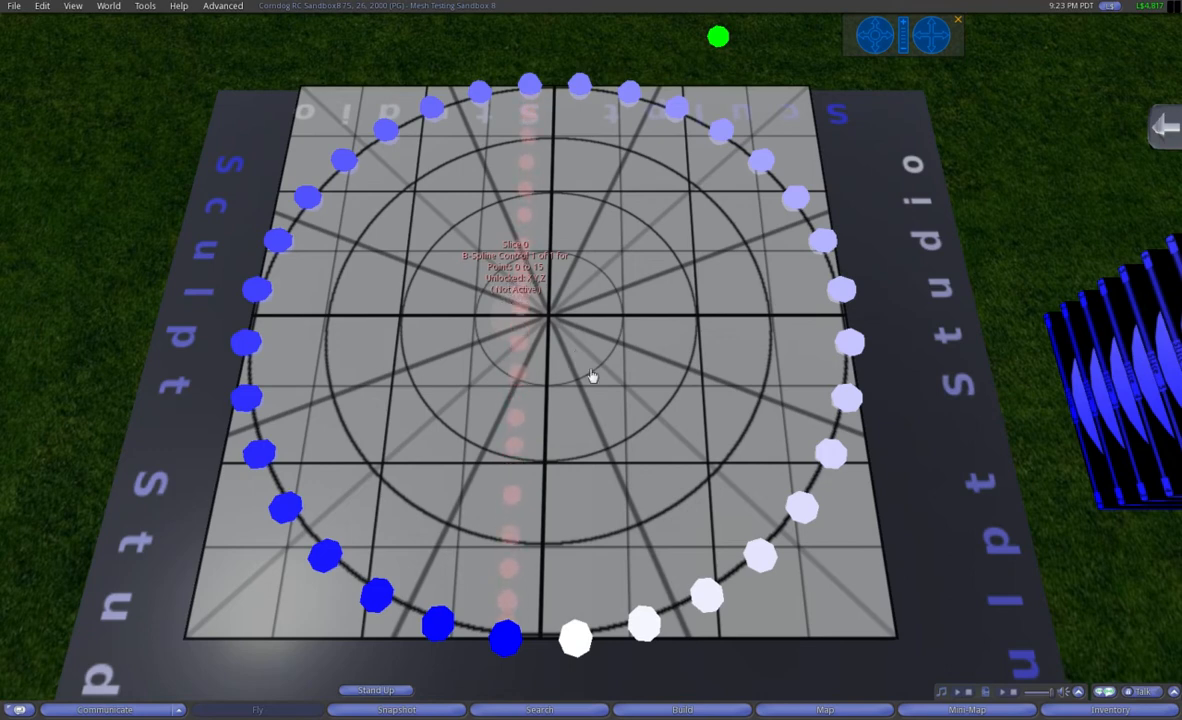
click(520, 326)
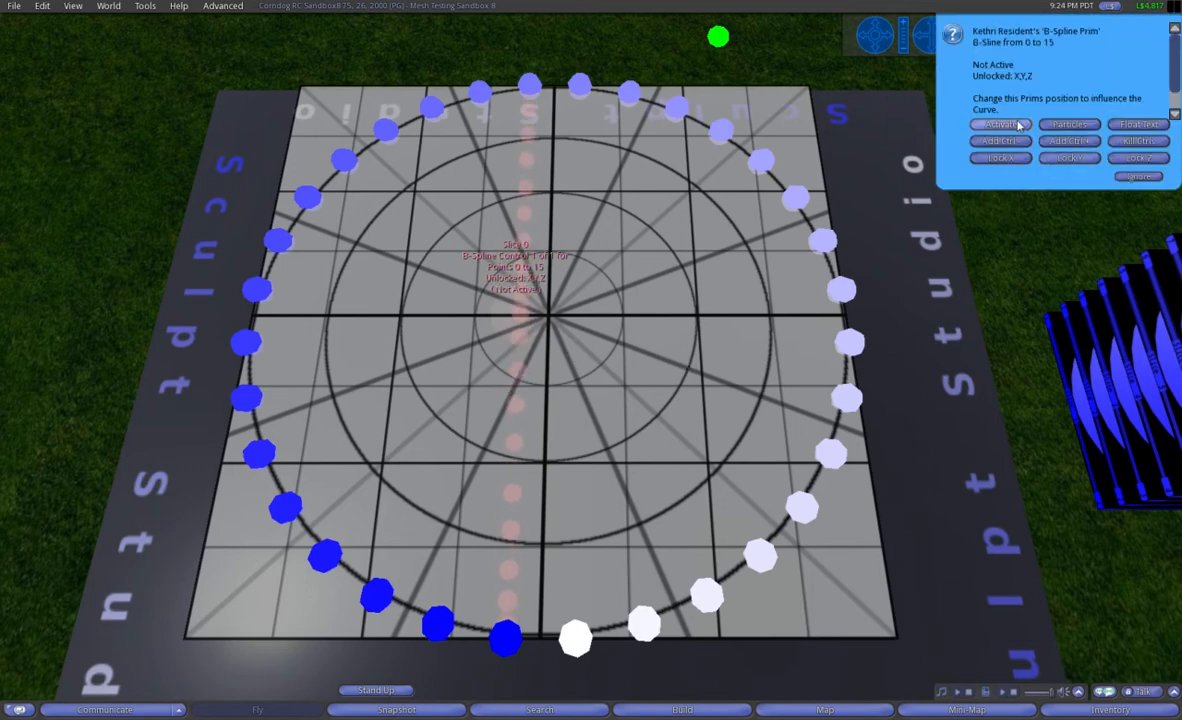
click(1018, 125)
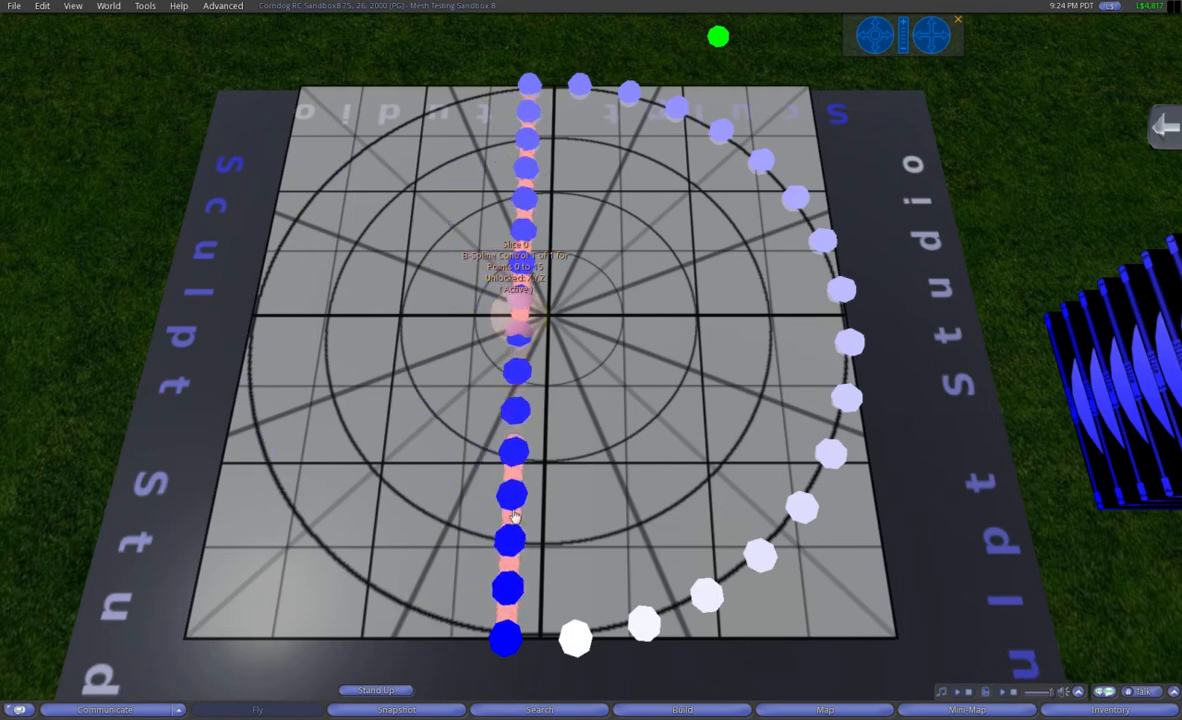
Step: Move the single B-Spline control prim along the X axis to about X 87.375, and finish editing it
right_click(536, 318)
click(565, 343)
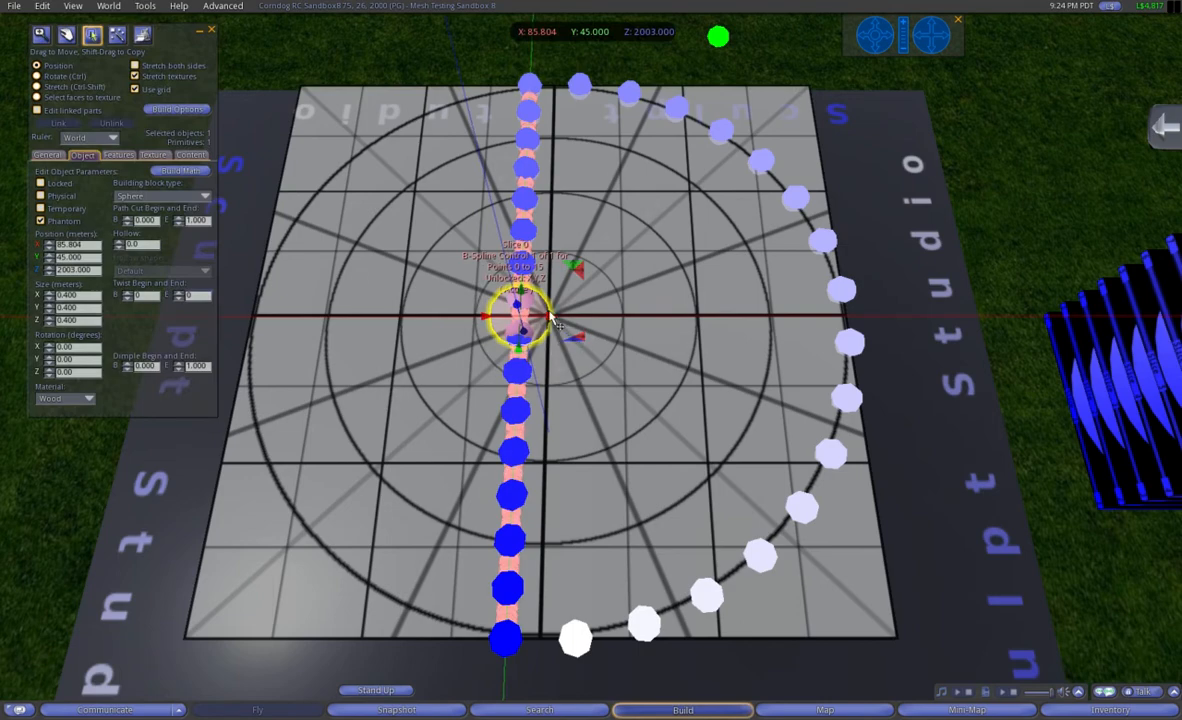
drag(551, 318, 780, 276)
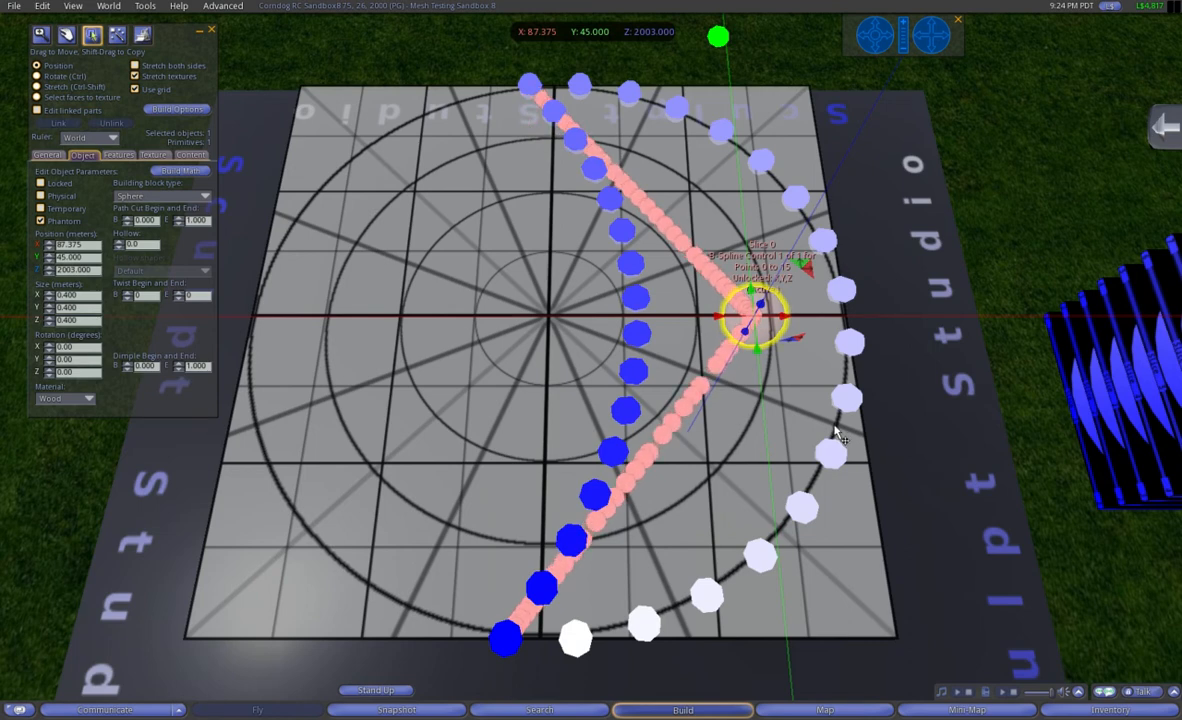
click(210, 33)
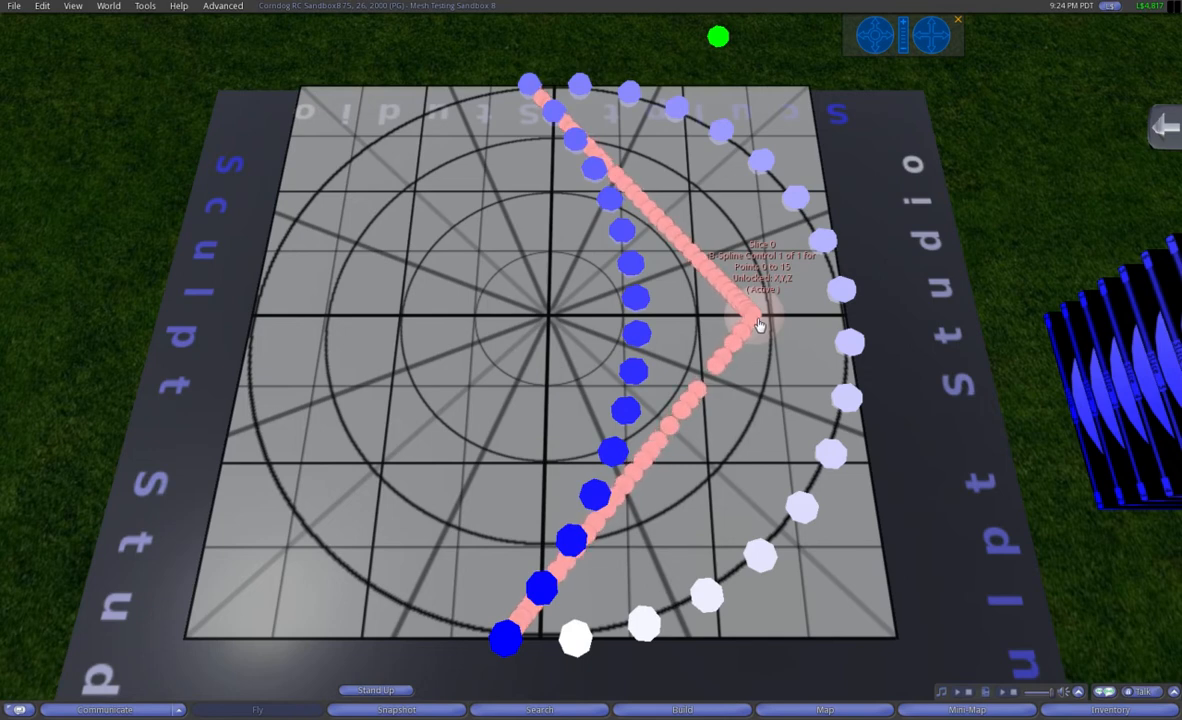
Step: Add one control before and one after the existing B-Spline control, and activate the three-control spline
click(758, 325)
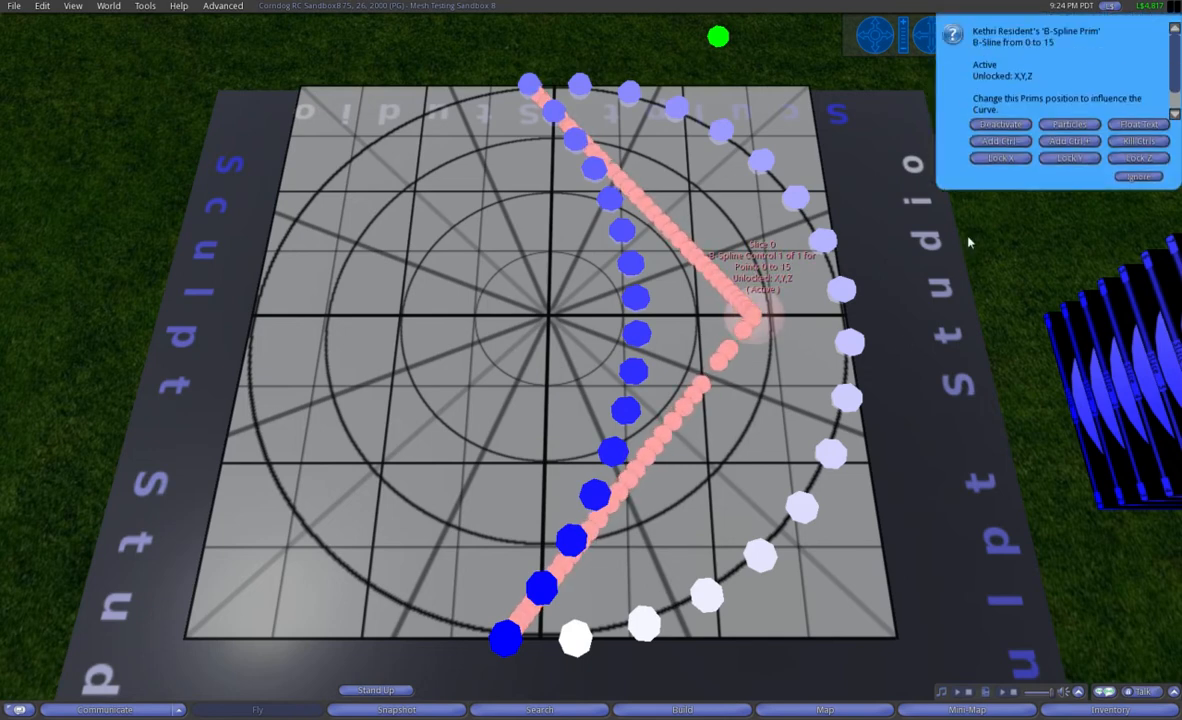
click(1000, 143)
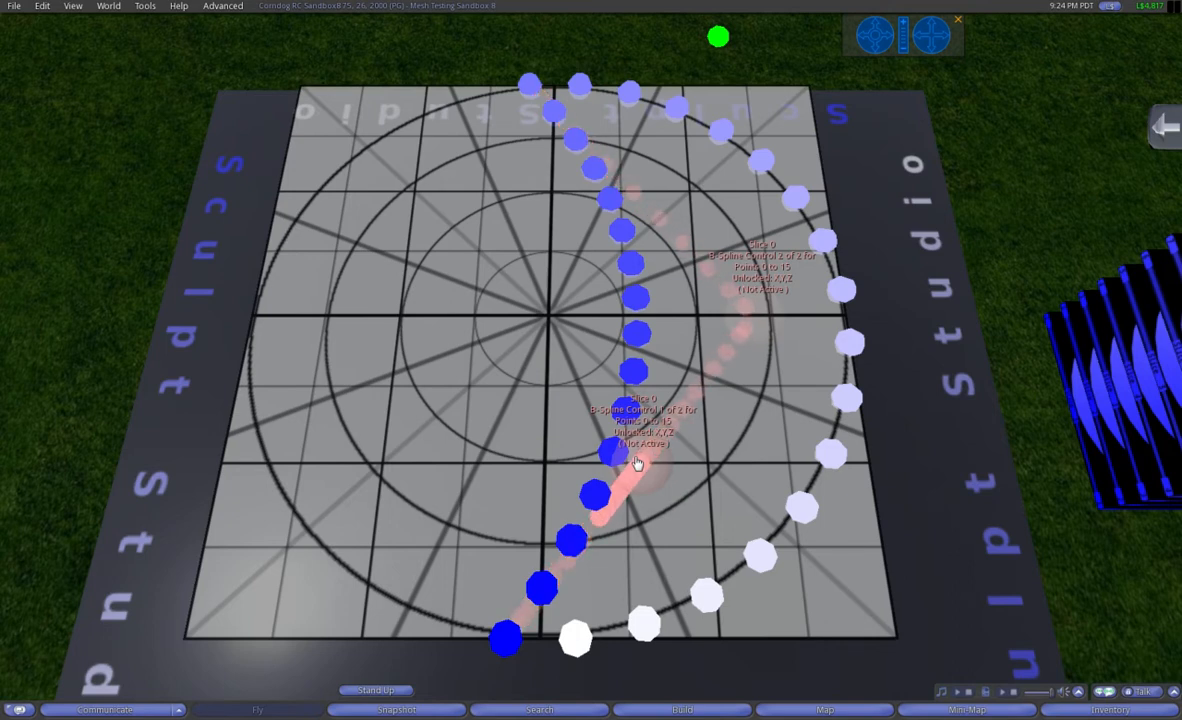
click(757, 318)
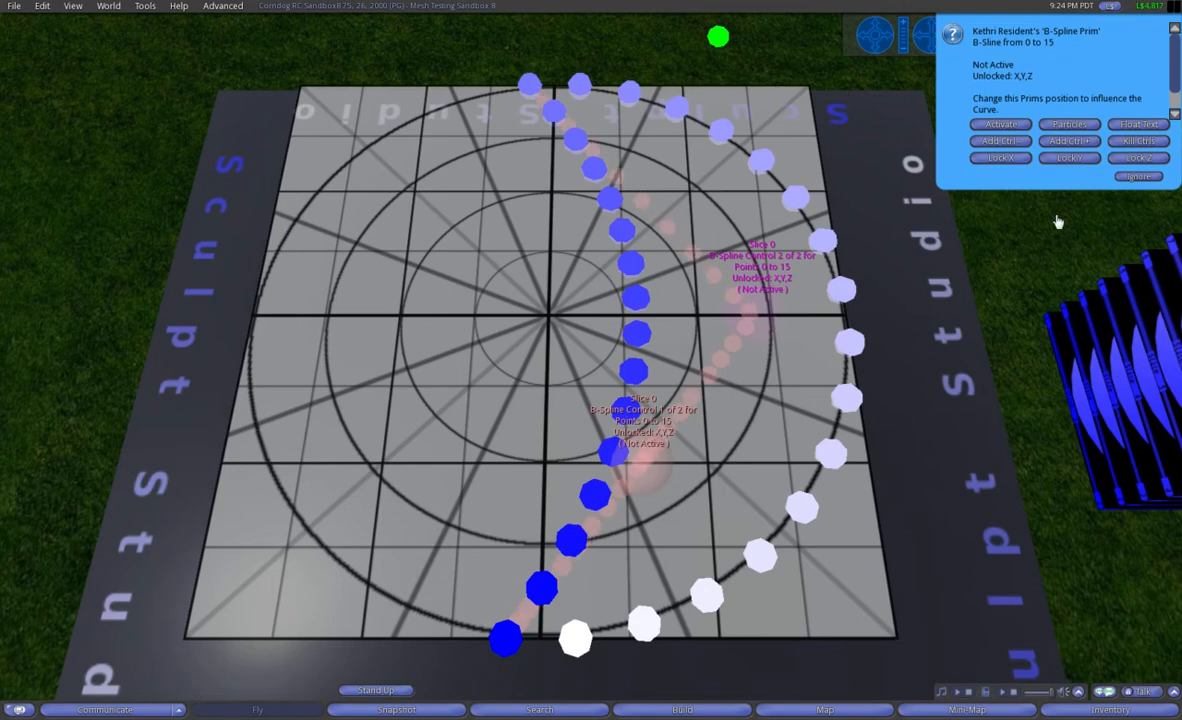
click(1069, 141)
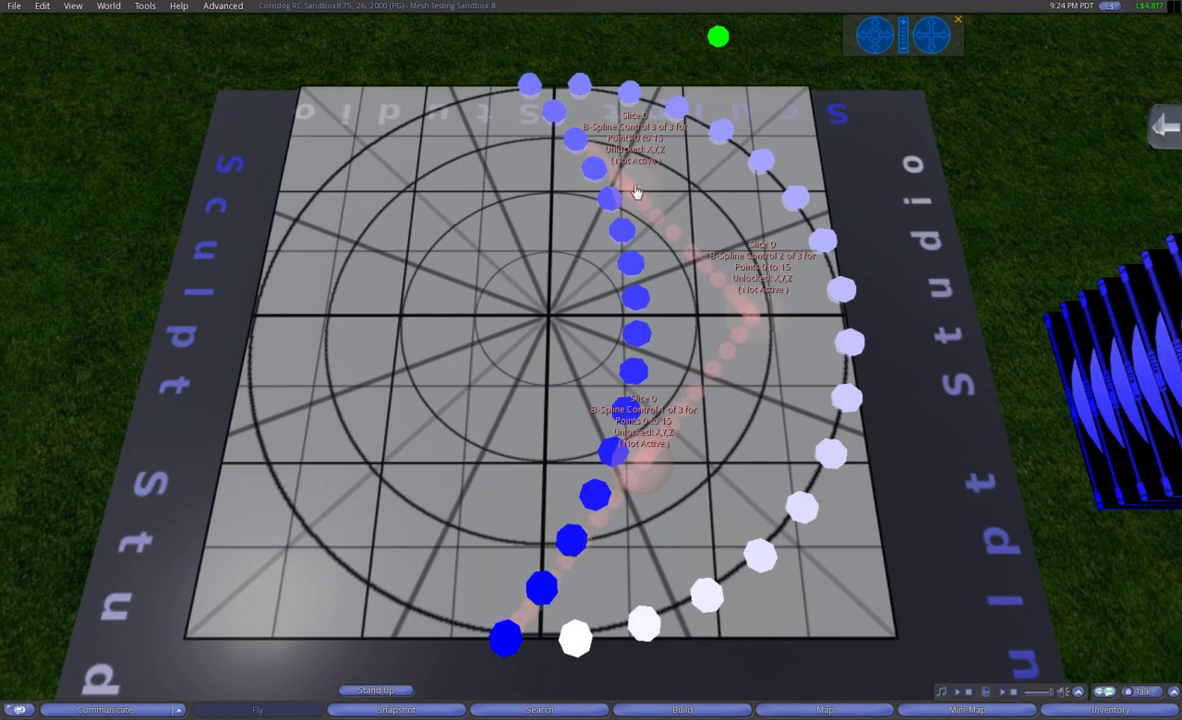
click(744, 321)
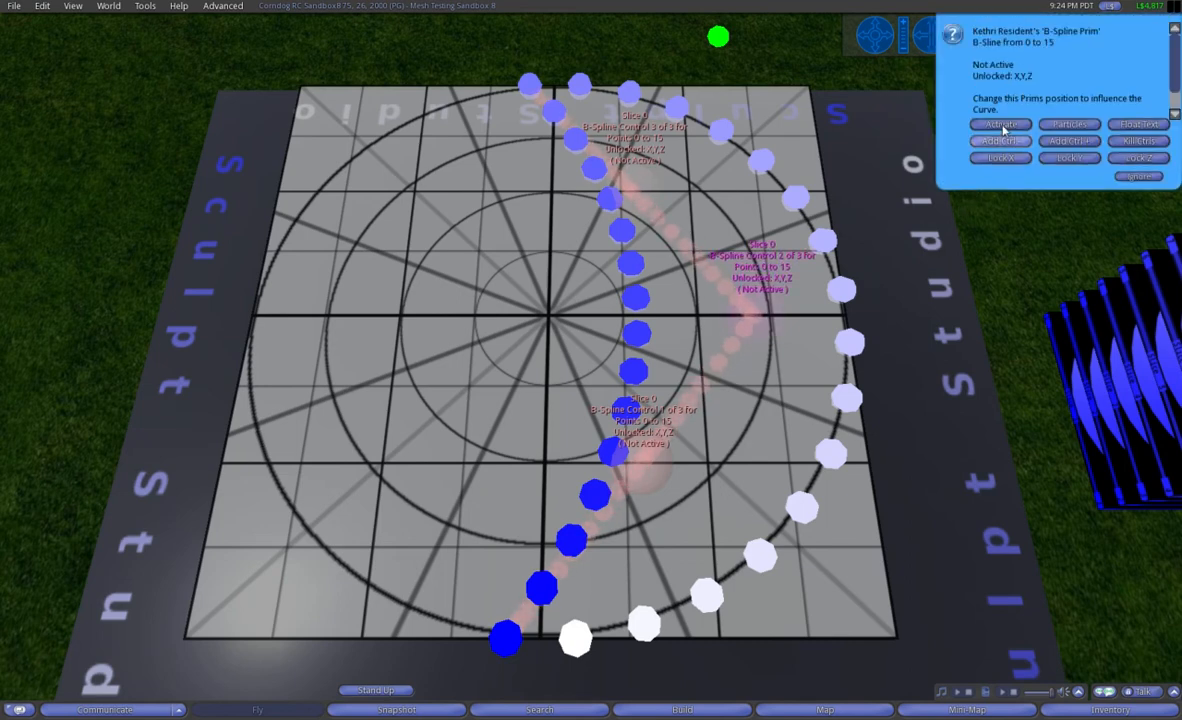
click(1003, 127)
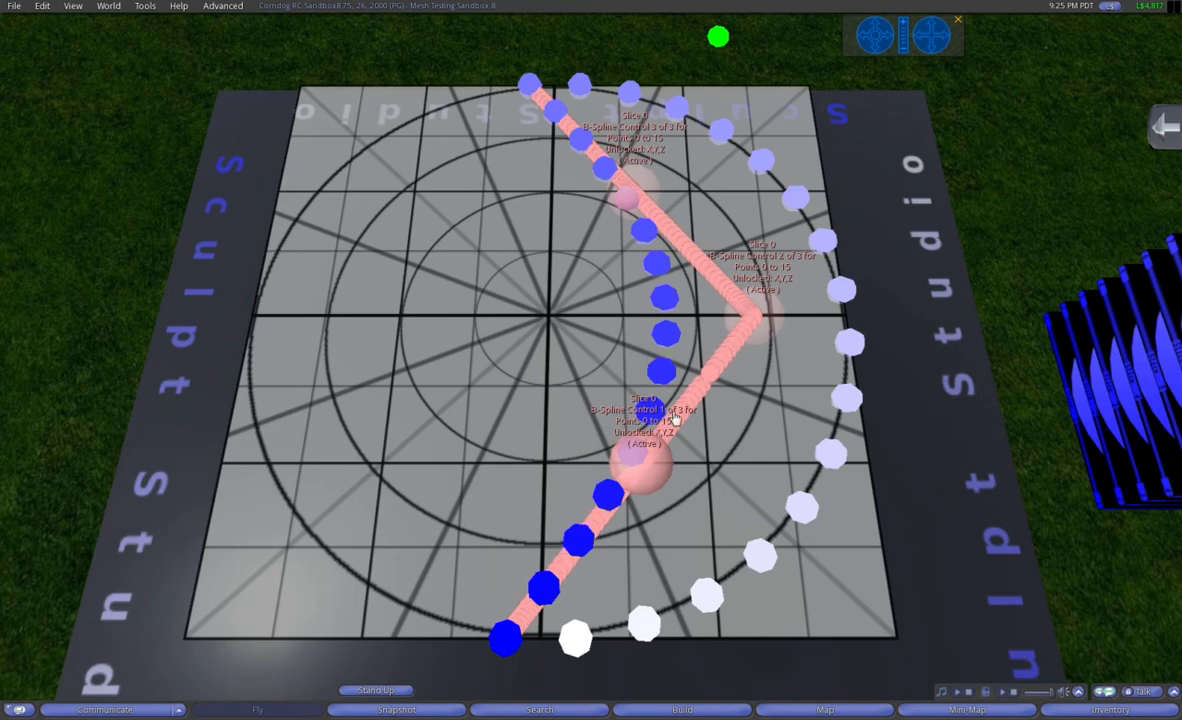
Step: Select B-Spline controls 1 and 3 together and move them along the X axis to about X 84.548
right_click(641, 455)
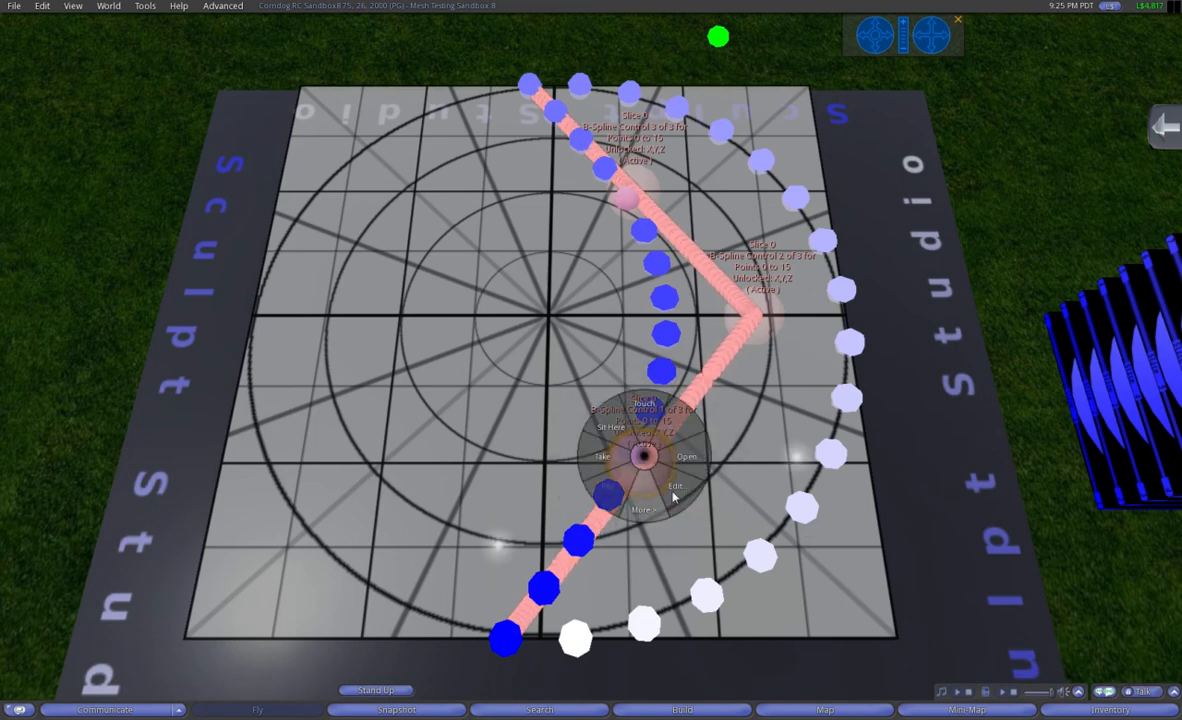
click(638, 388)
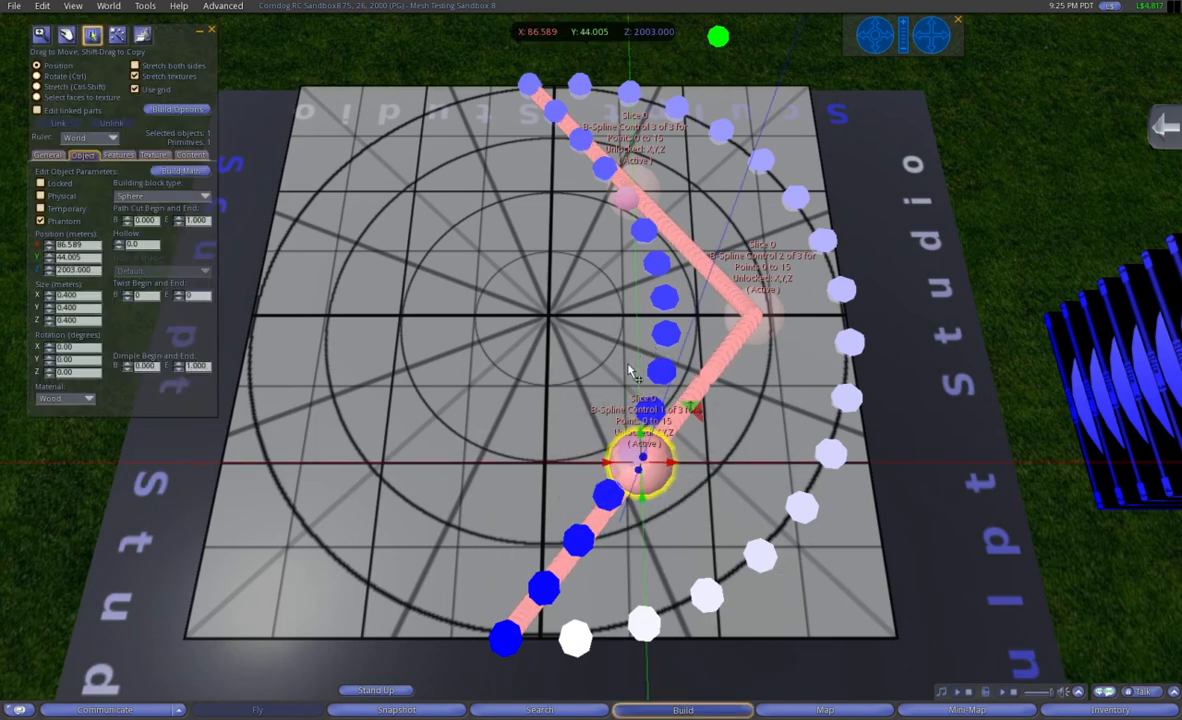
shift+click(625, 195)
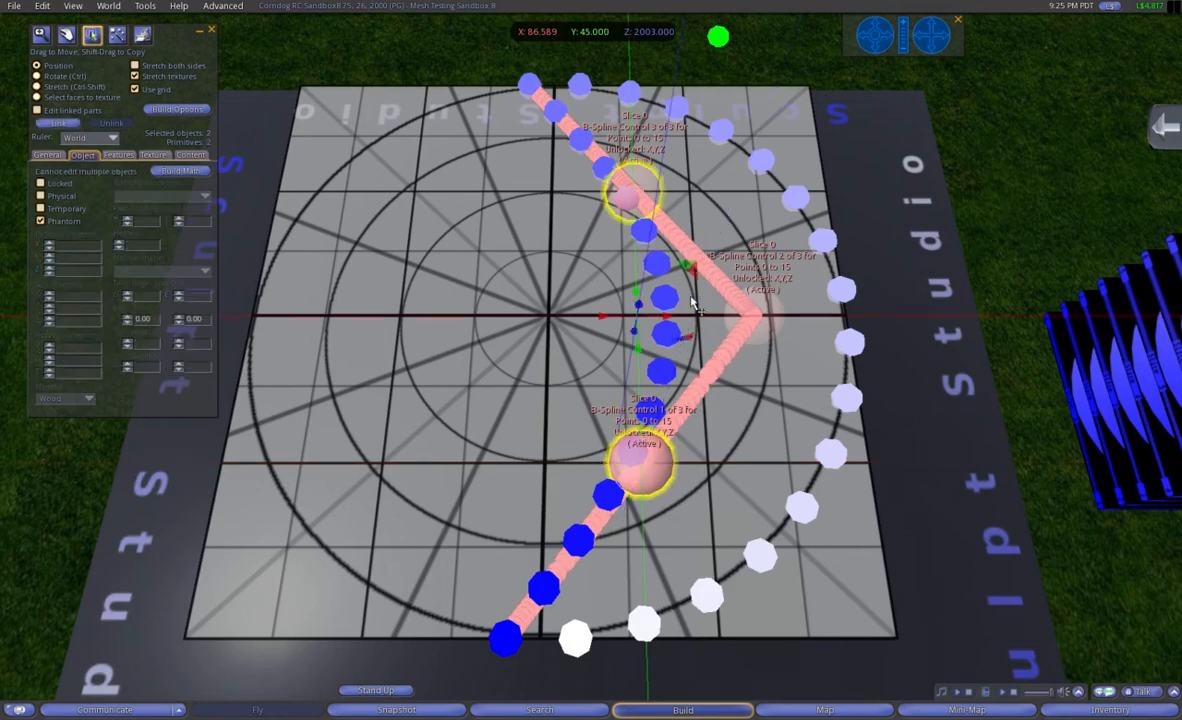
drag(679, 316, 365, 288)
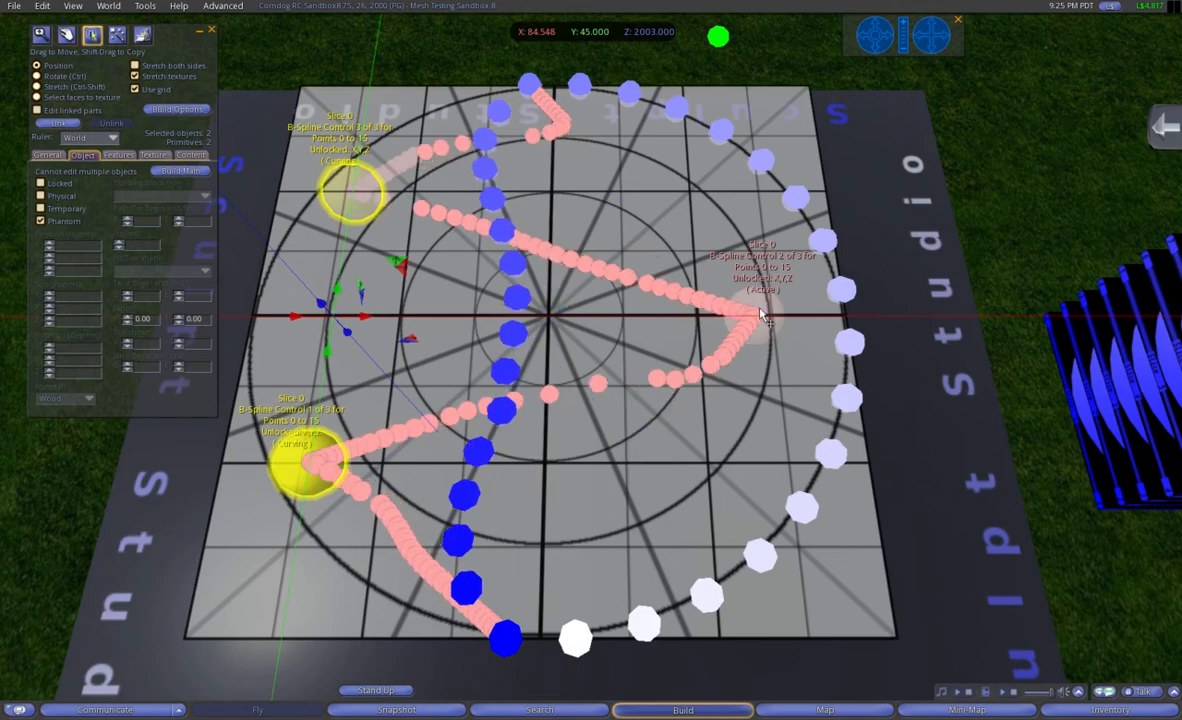
Step: Move B-Spline control 2 along the X axis past the circle's edge to about X 88.287, and finish editing
click(762, 316)
drag(785, 318, 917, 318)
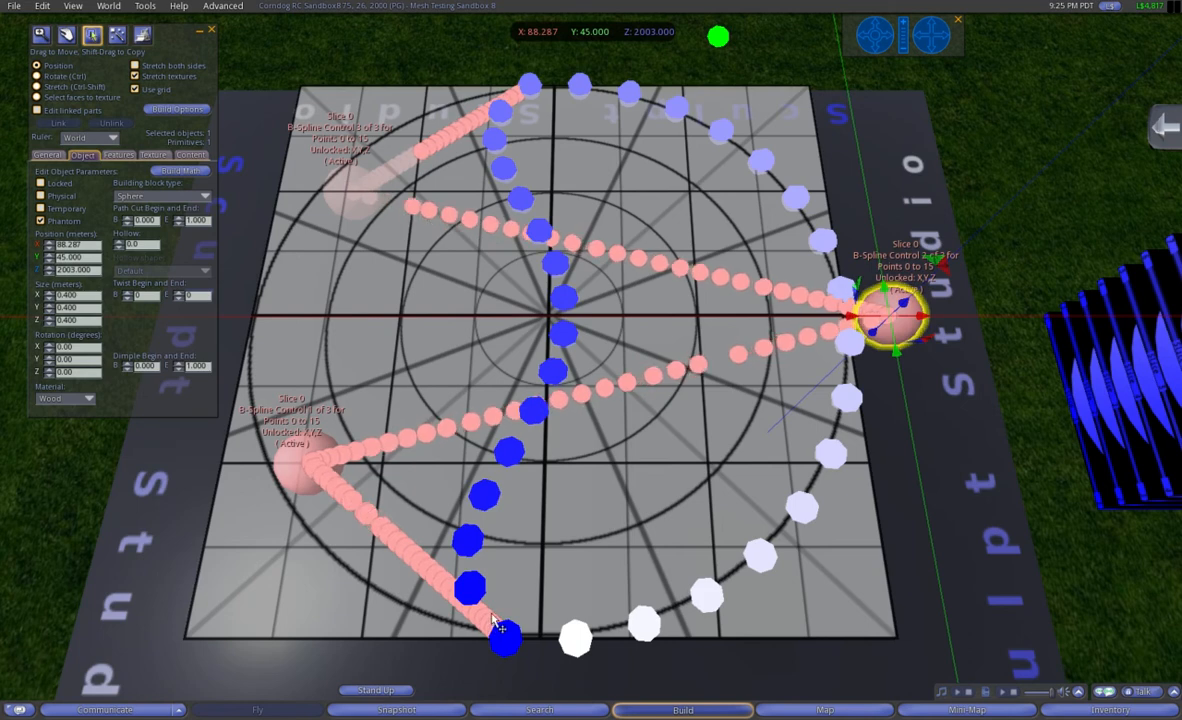
click(212, 31)
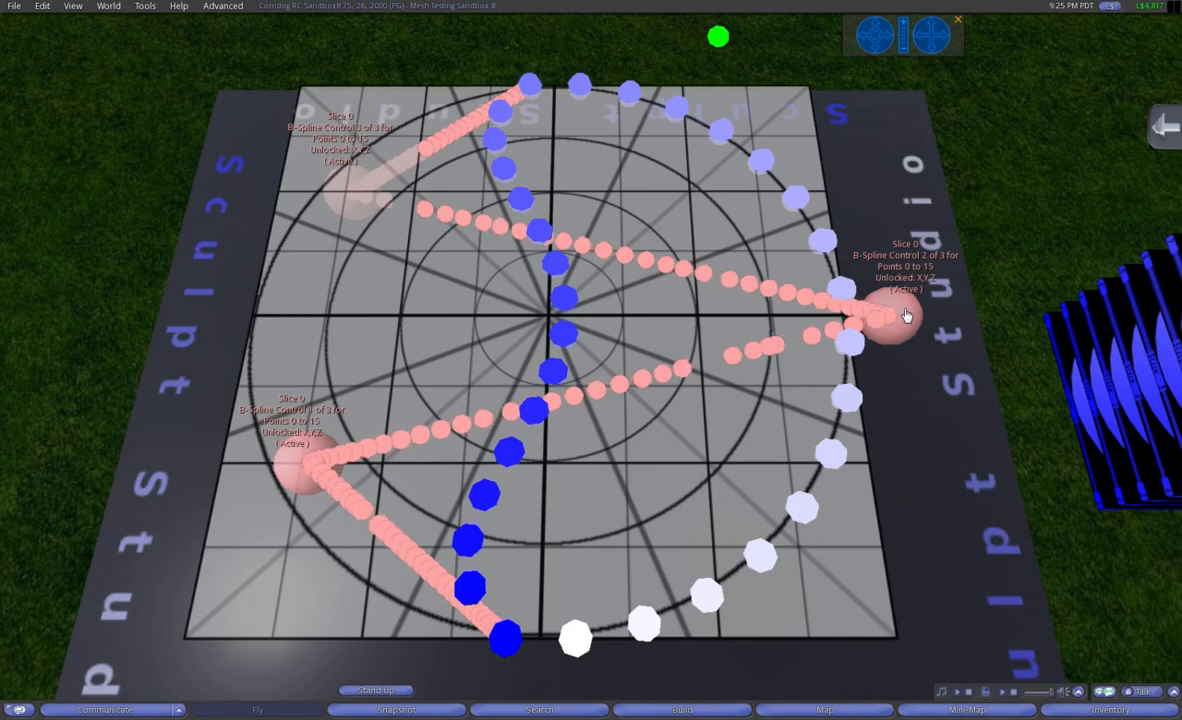
Step: Lock the X axis of the B-Spline and reactivate it with only Y and Z unlocked
click(906, 315)
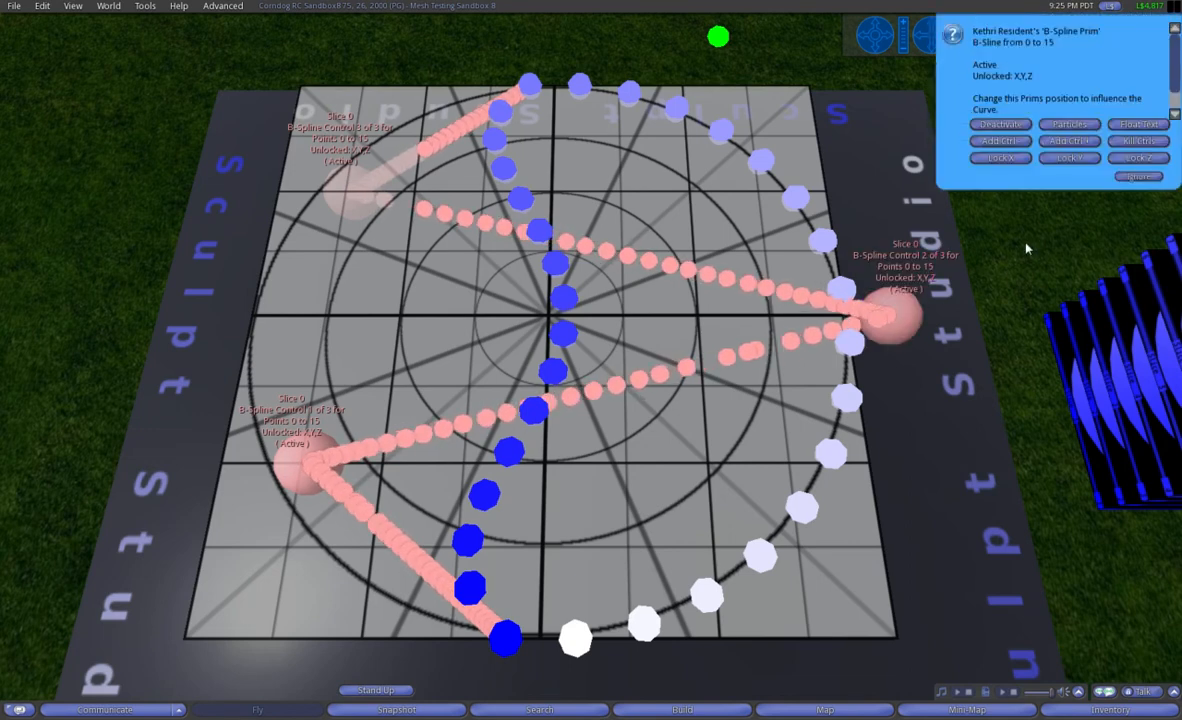
click(1004, 159)
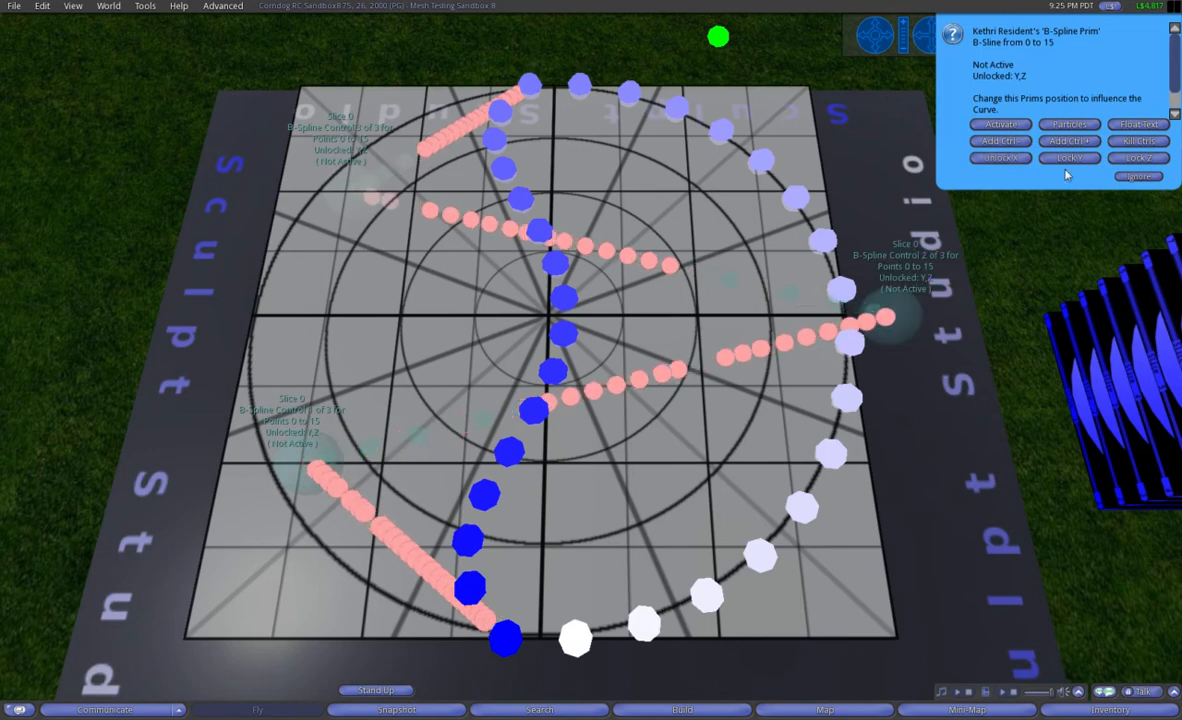
click(1001, 125)
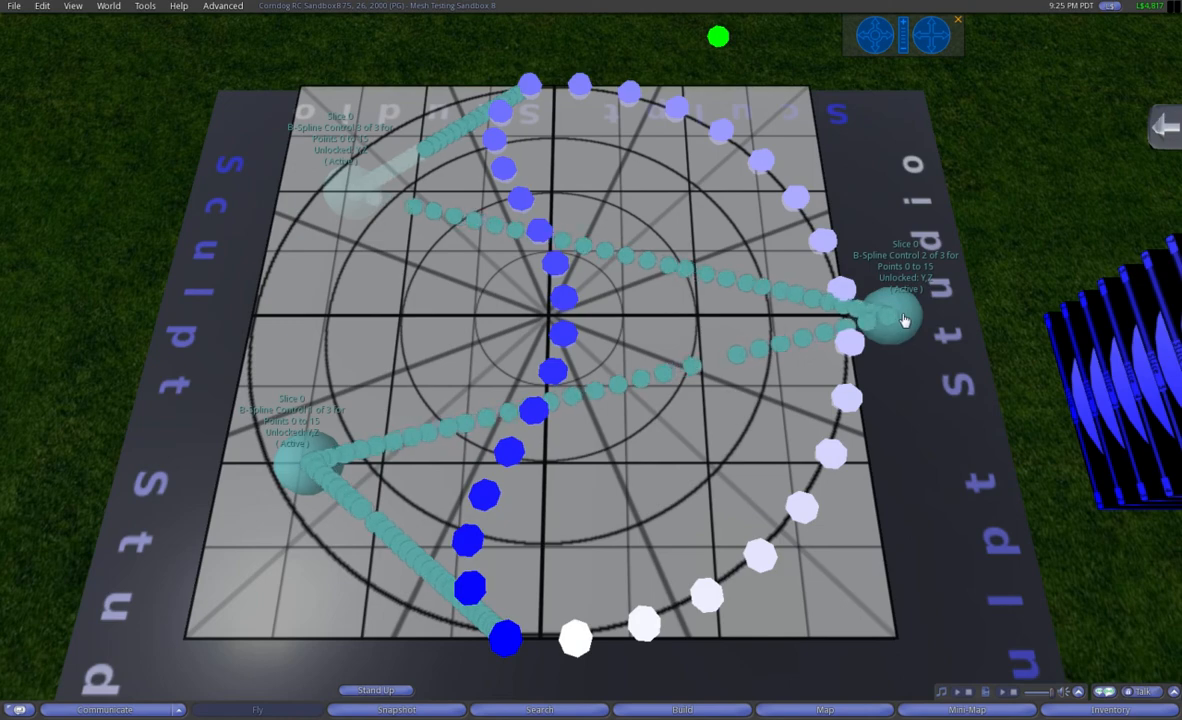
Step: Move B-Spline control 2 to about X 86.750, Y 44.125 with the spline's X axis locked, and finish editing
right_click(903, 321)
click(926, 345)
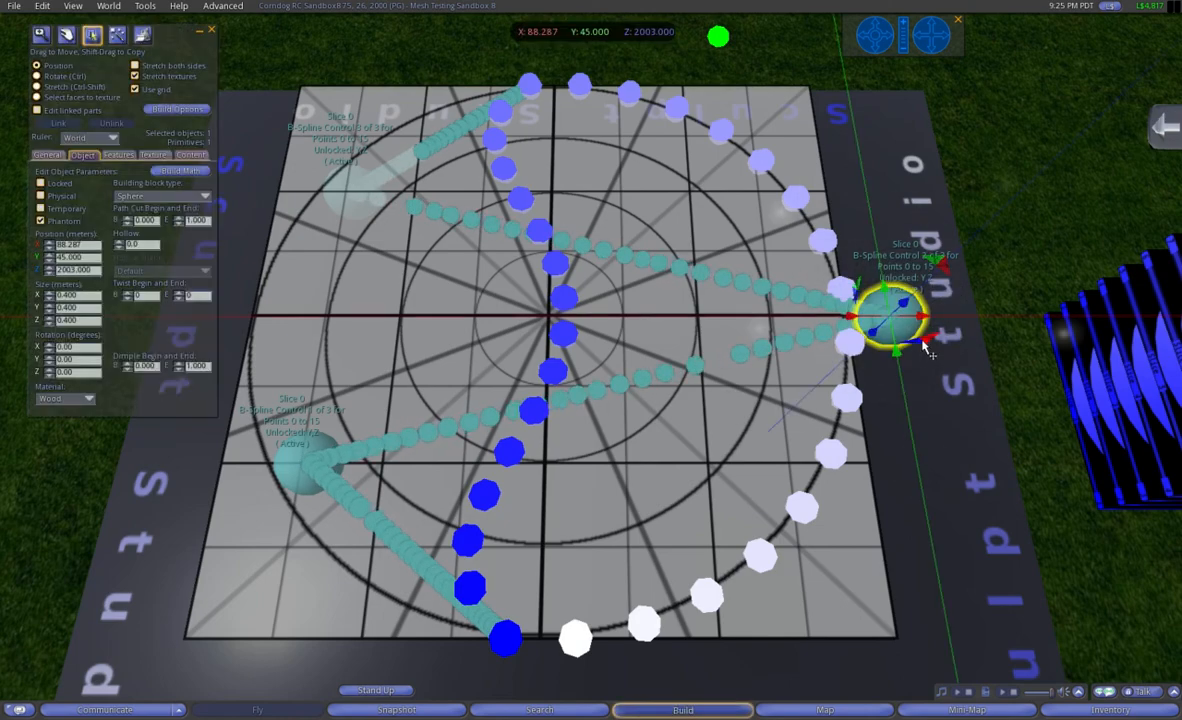
drag(867, 303, 690, 258)
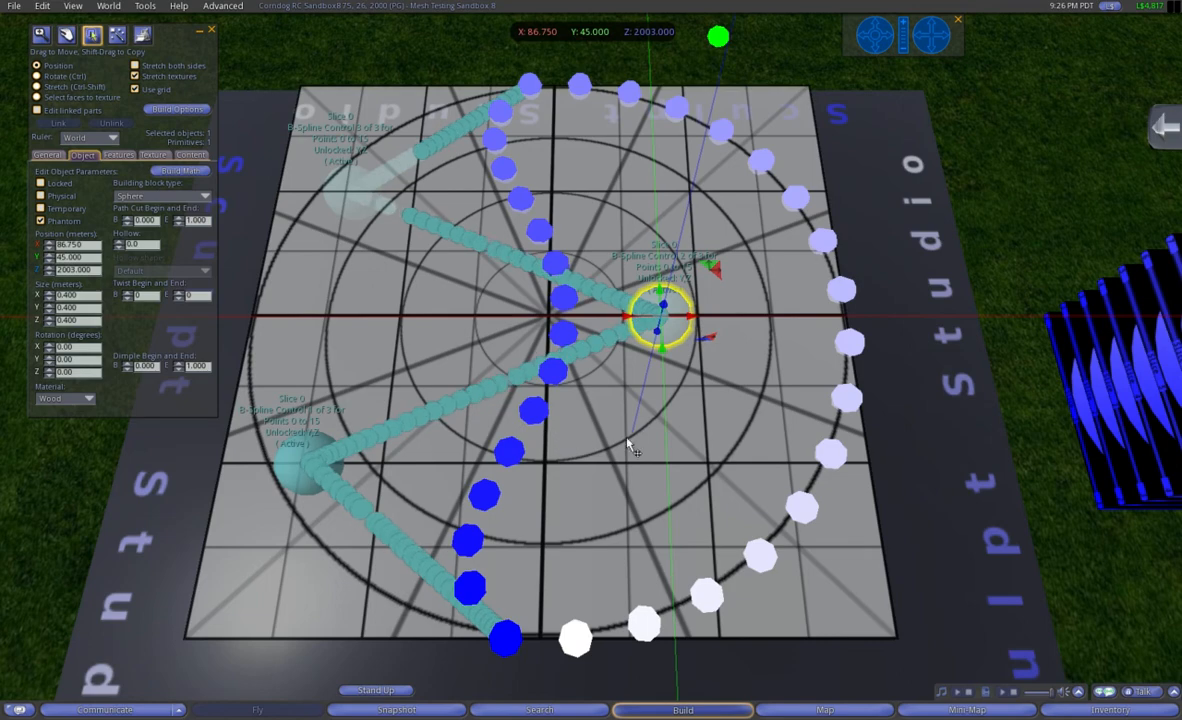
drag(660, 357, 758, 497)
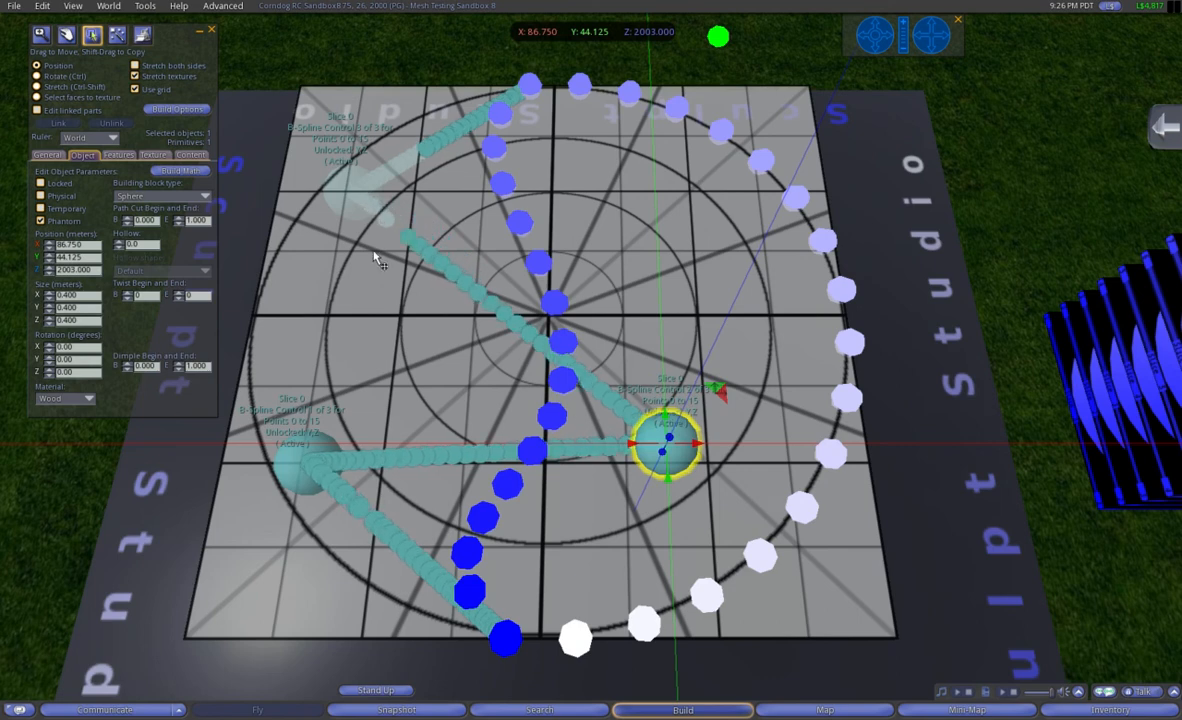
key(Escape)
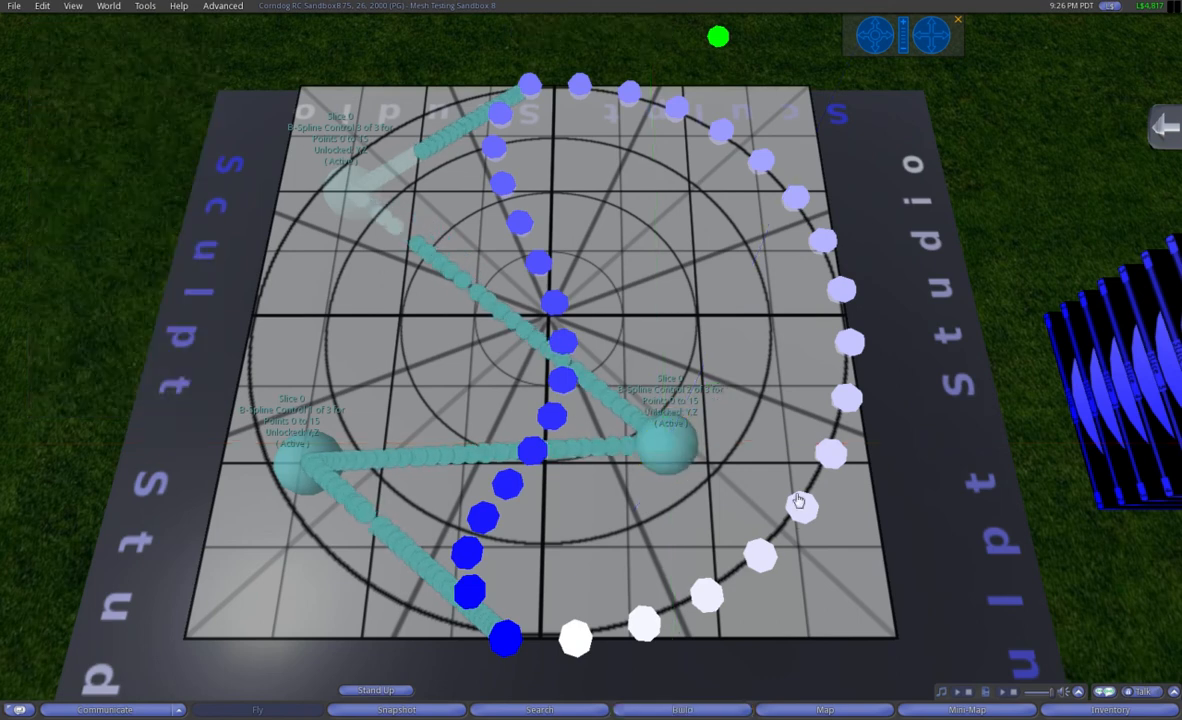